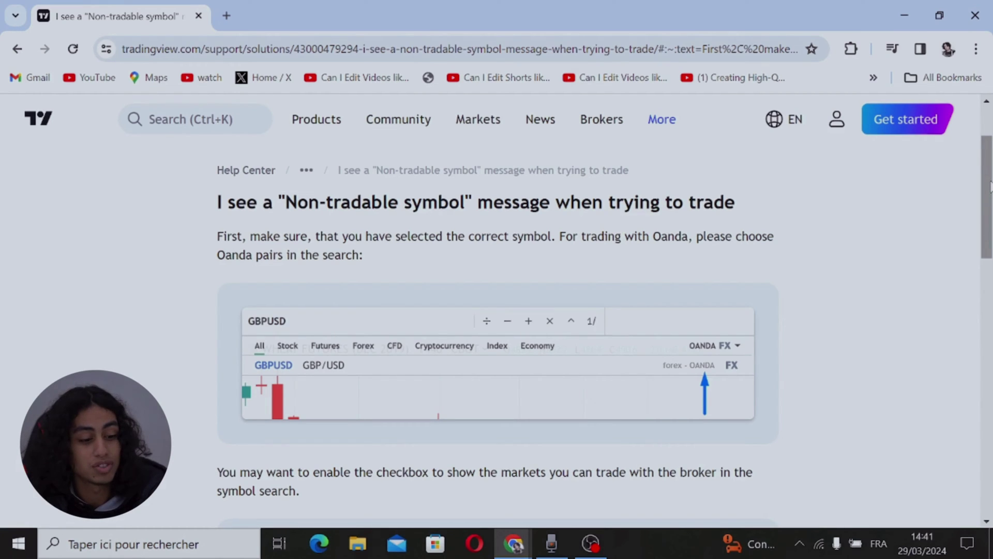
left_click_drag(989, 187, 988, 199)
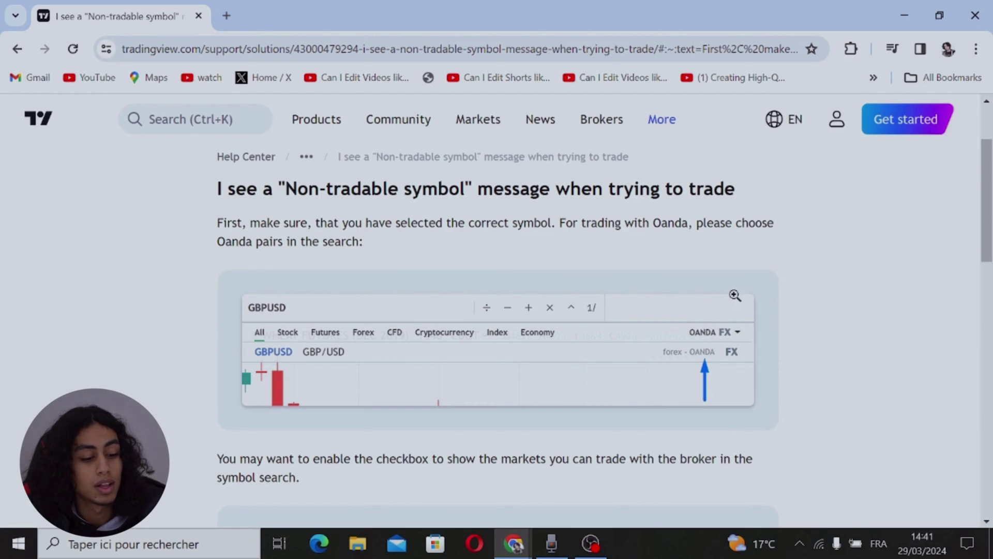
left_click_drag(988, 264, 989, 278)
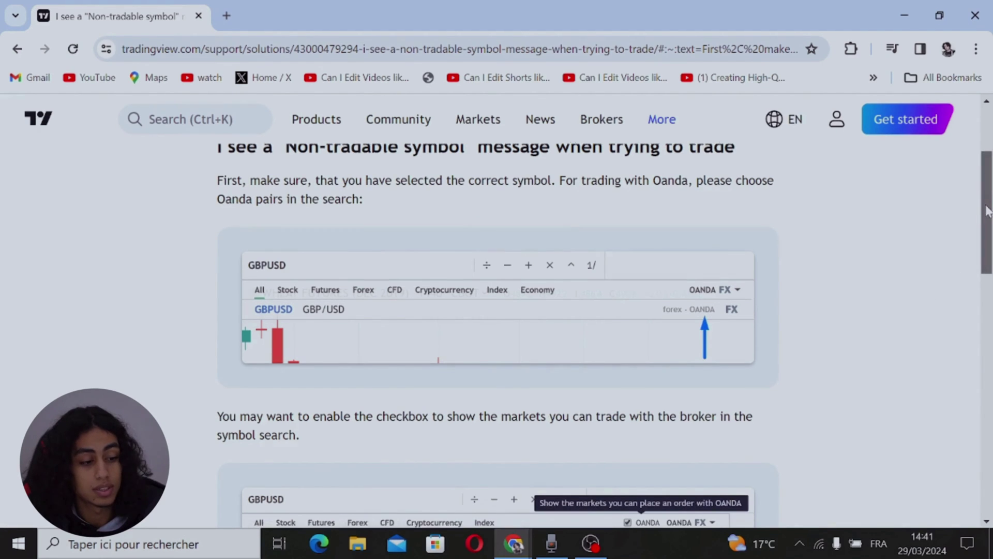
left_click_drag(987, 208, 988, 249)
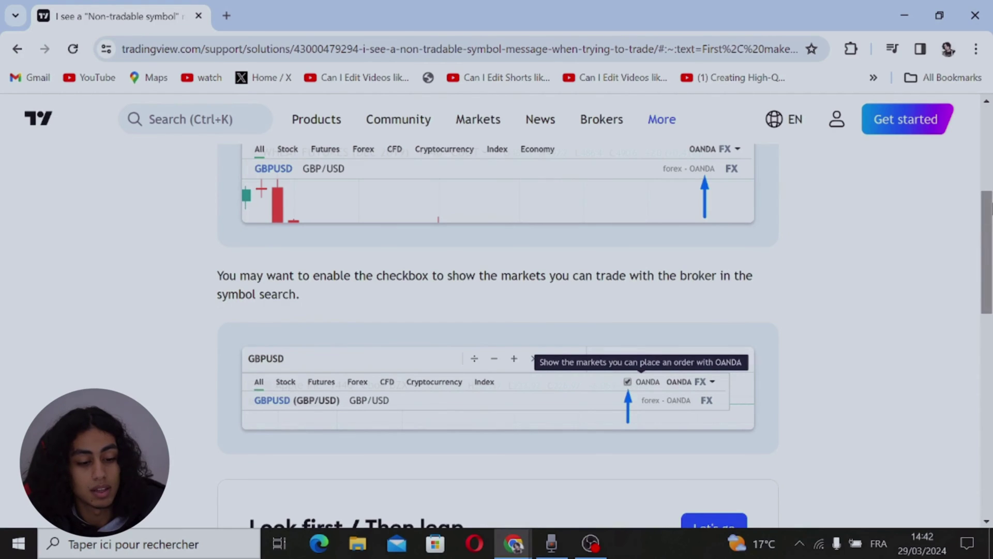
scroll(838, 310, "down", 1)
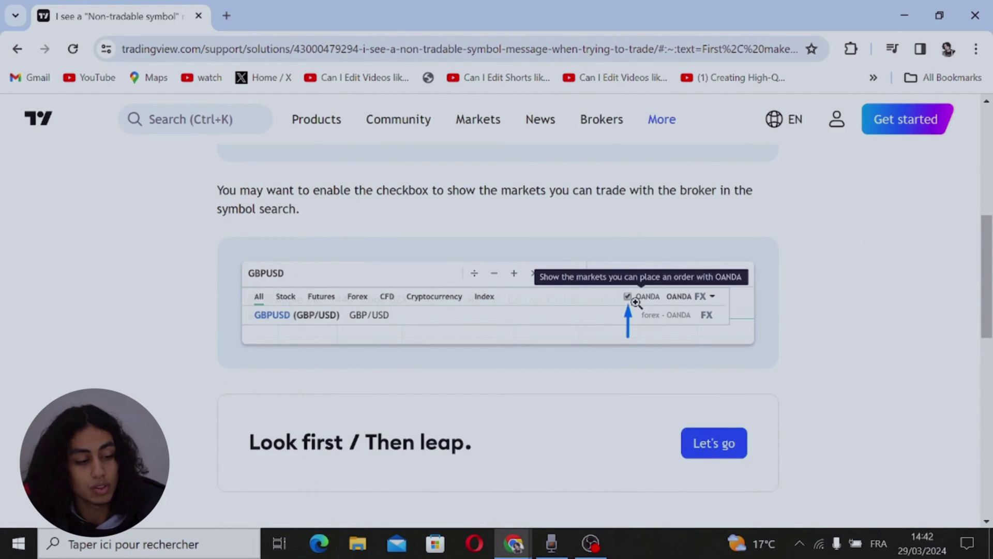